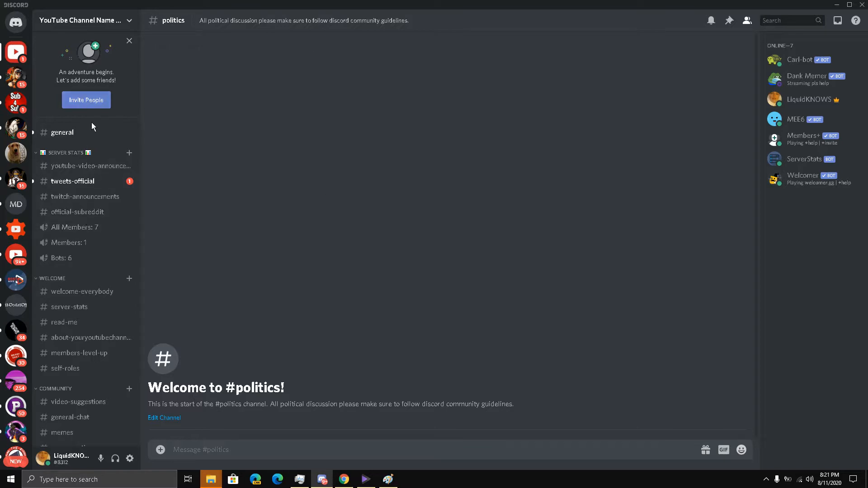
# - Look through the server's list of channels and categories
pyautogui.scroll(-2, 109, 185)
pyautogui.scroll(2, 113, 189)
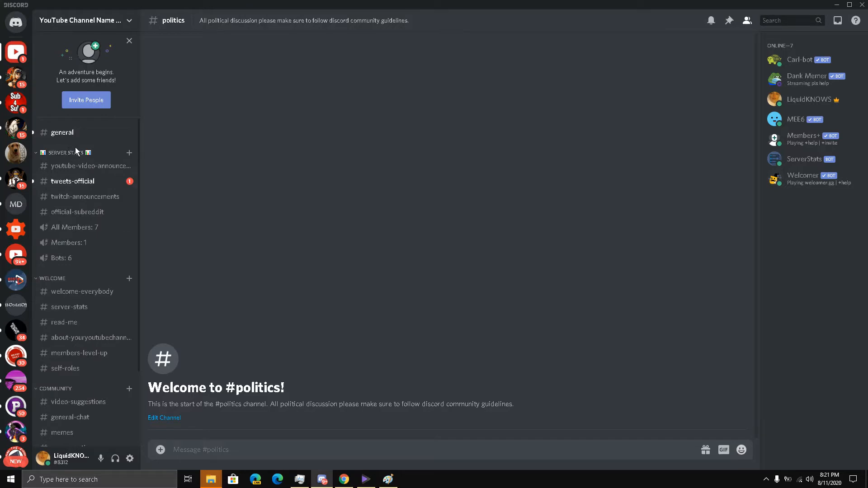
pyautogui.scroll(-2, 75, 153)
pyautogui.scroll(2, 76, 168)
pyautogui.scroll(-3, 82, 178)
pyautogui.scroll(3, 82, 179)
pyautogui.scroll(-1, 84, 180)
pyautogui.scroll(1, 84, 180)
pyautogui.scroll(-3, 80, 211)
pyautogui.scroll(3, 81, 211)
# - Open the Roles page in the settings of the YouTube Channel Name Server
pyautogui.click(110, 20)
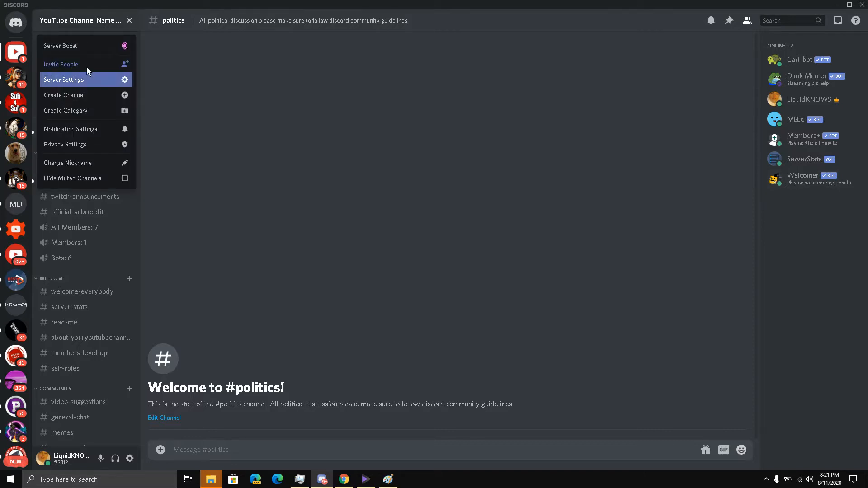
pyautogui.click(97, 26)
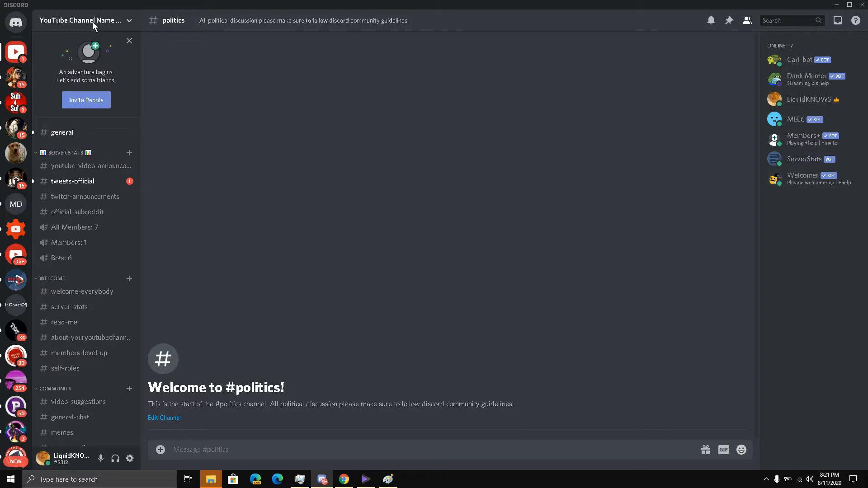
pyautogui.click(93, 22)
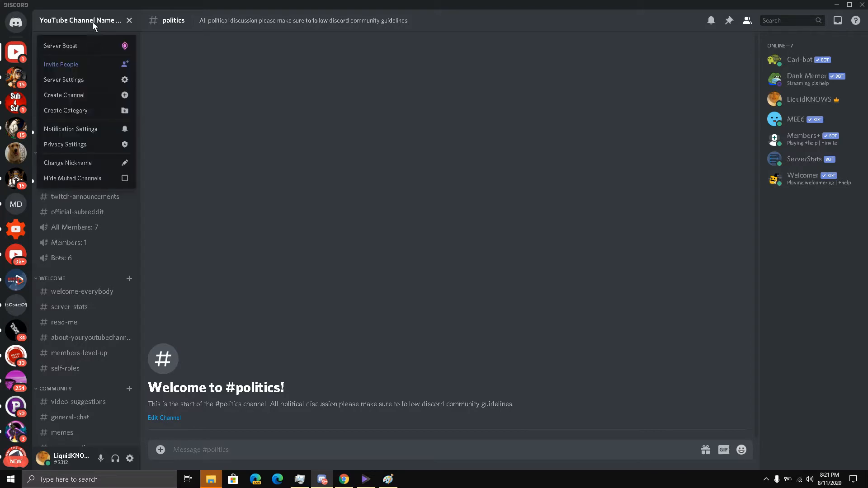
pyautogui.click(72, 84)
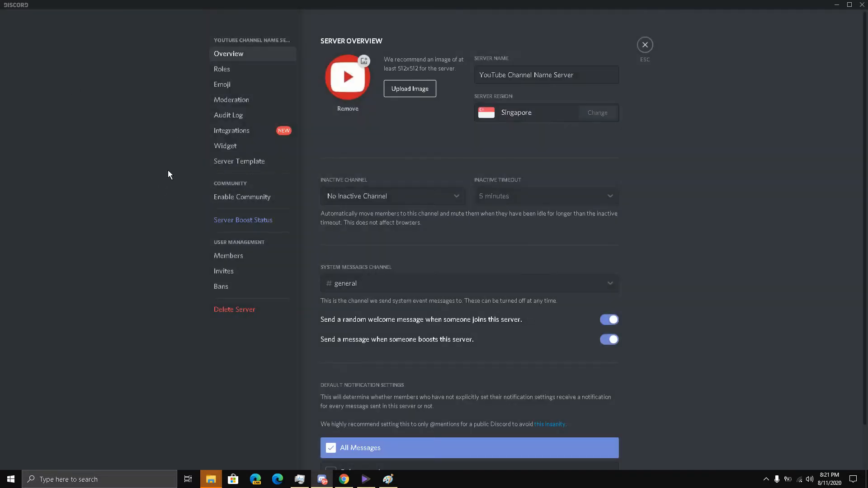
pyautogui.click(229, 68)
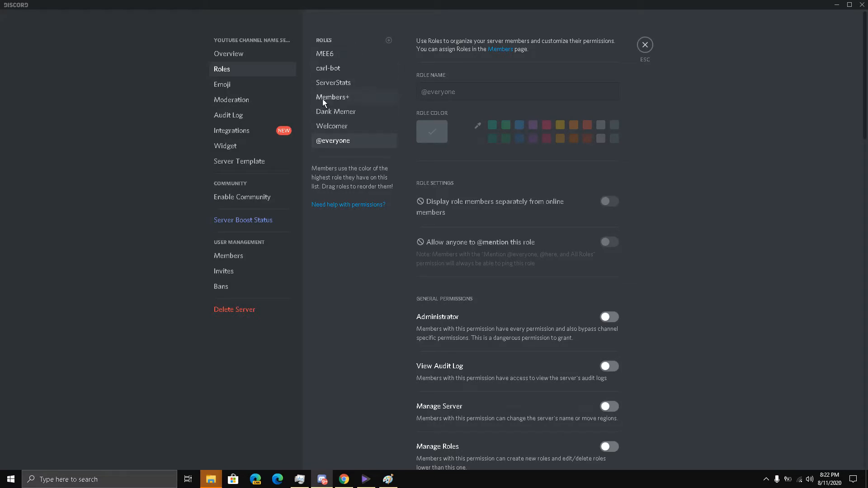
# - Create a new server role and name it Youtuber
pyautogui.click(389, 40)
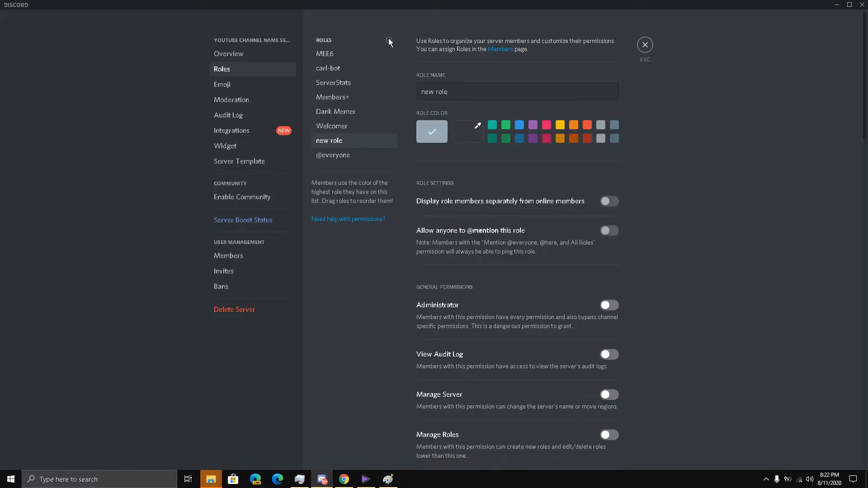
pyautogui.tripleClick(441, 91)
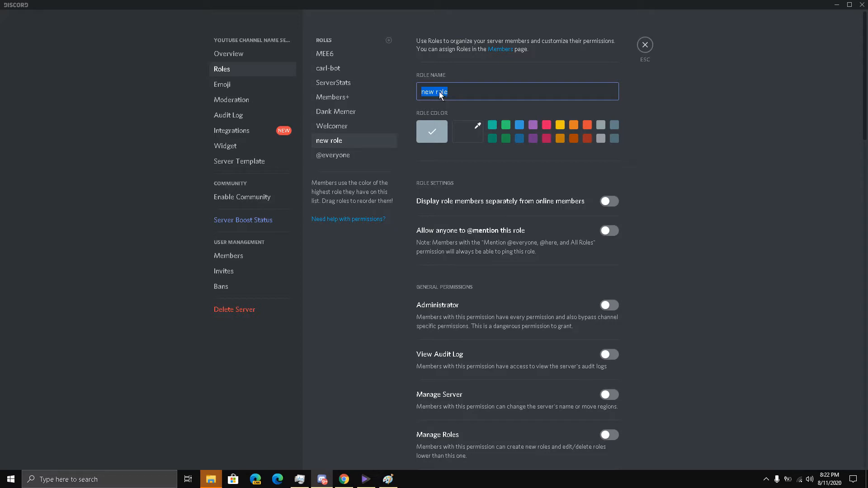
pyautogui.write('Youtuber')
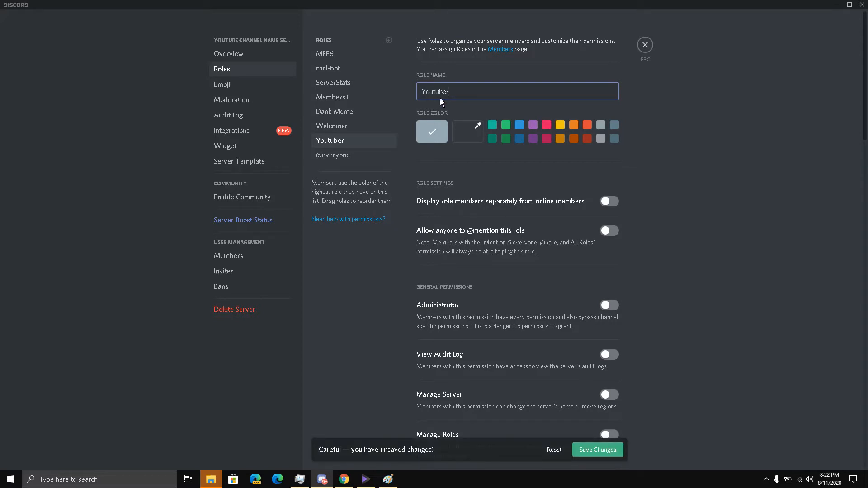
# - Review the Youtuber role's general, text and voice permissions, and save the role
pyautogui.scroll(-4, 480, 293)
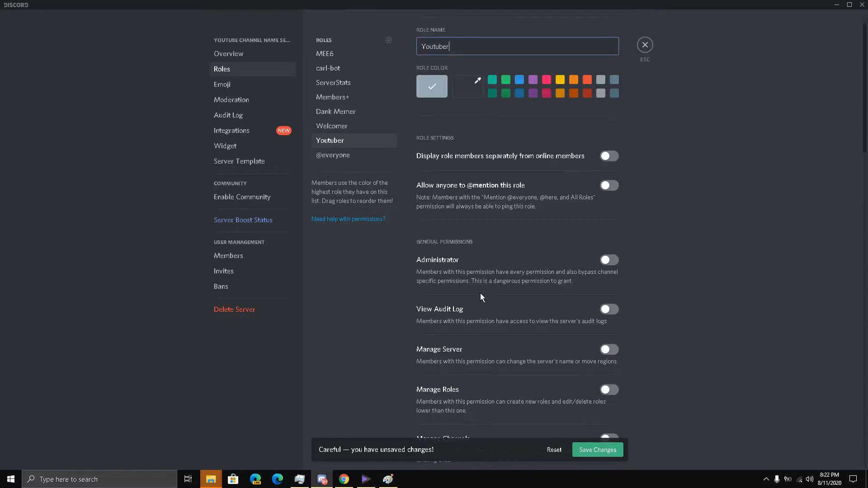
pyautogui.scroll(4, 484, 273)
pyautogui.scroll(-6, 489, 264)
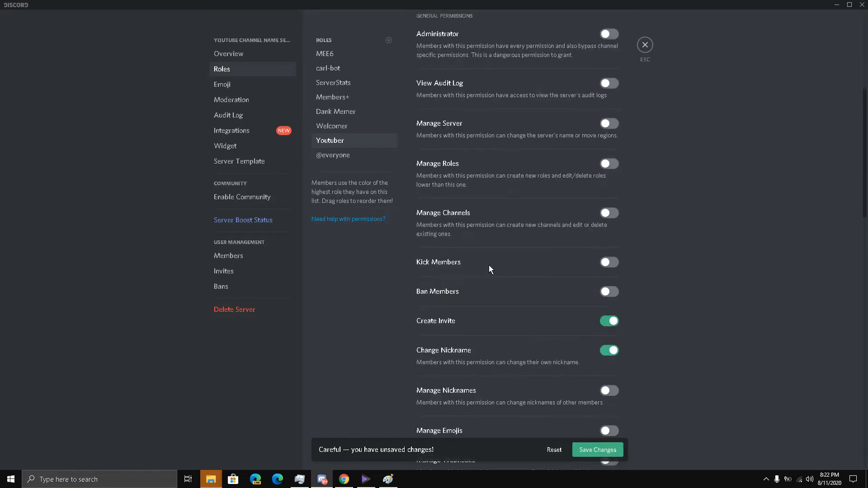
pyautogui.scroll(-2, 489, 269)
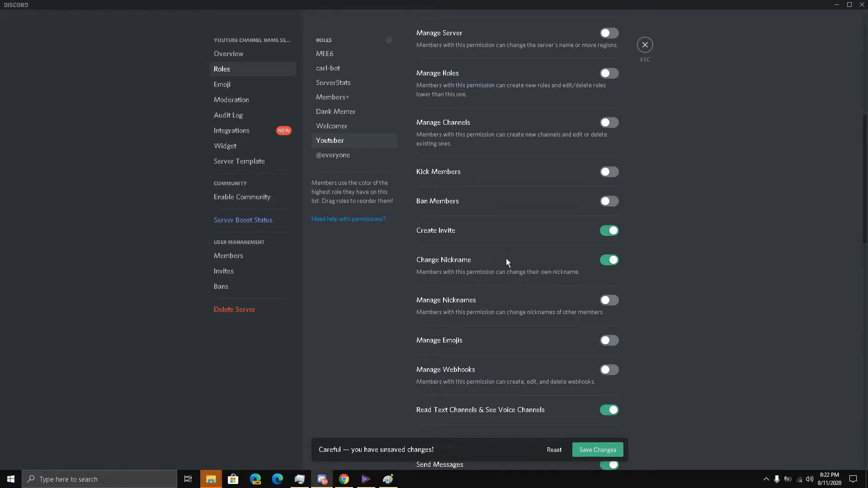
pyautogui.scroll(-4, 505, 263)
pyautogui.scroll(-2, 506, 262)
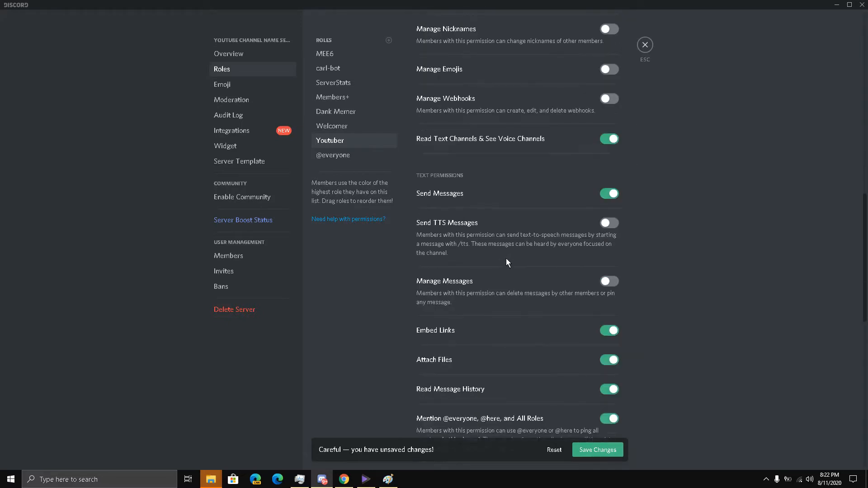
pyautogui.scroll(-2, 509, 258)
pyautogui.scroll(-1, 513, 255)
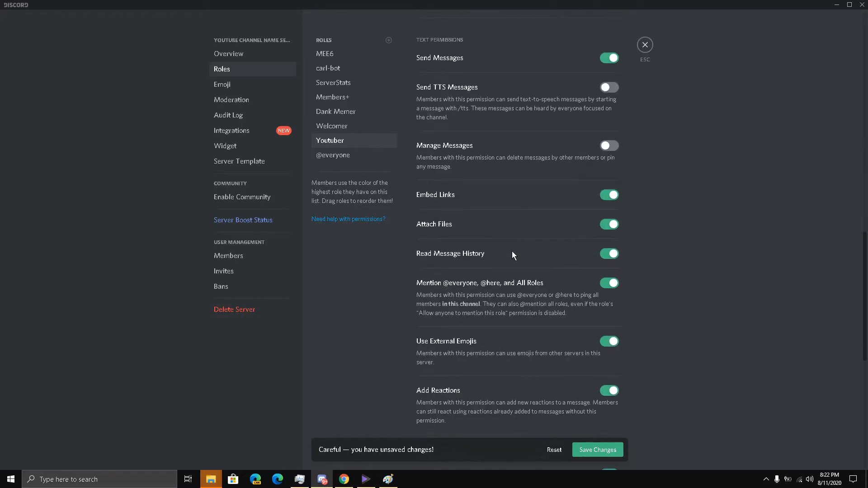
pyautogui.scroll(-7, 512, 253)
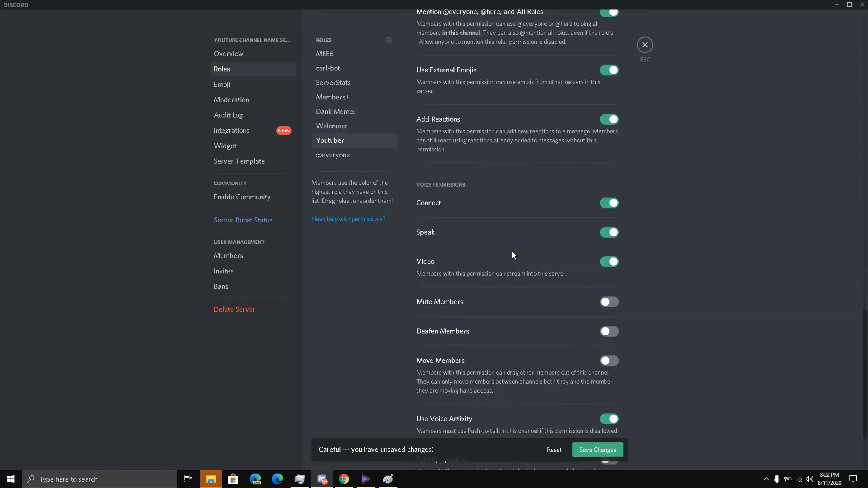
pyautogui.scroll(-2, 513, 255)
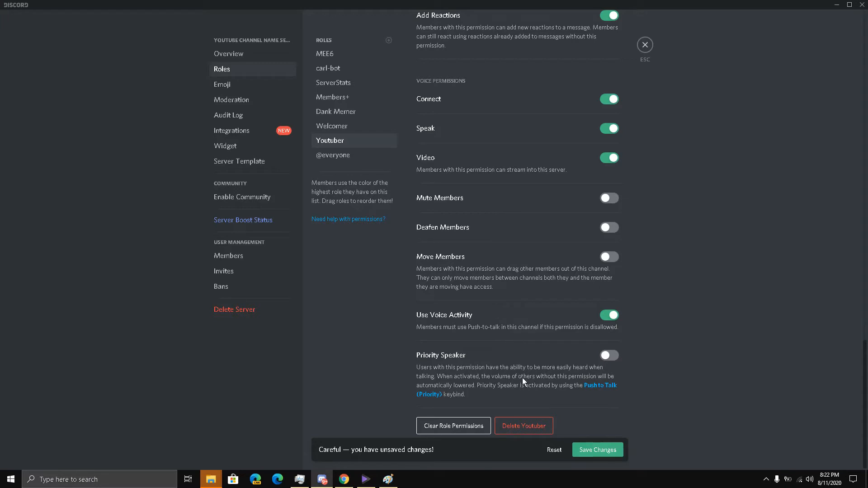
pyautogui.click(582, 445)
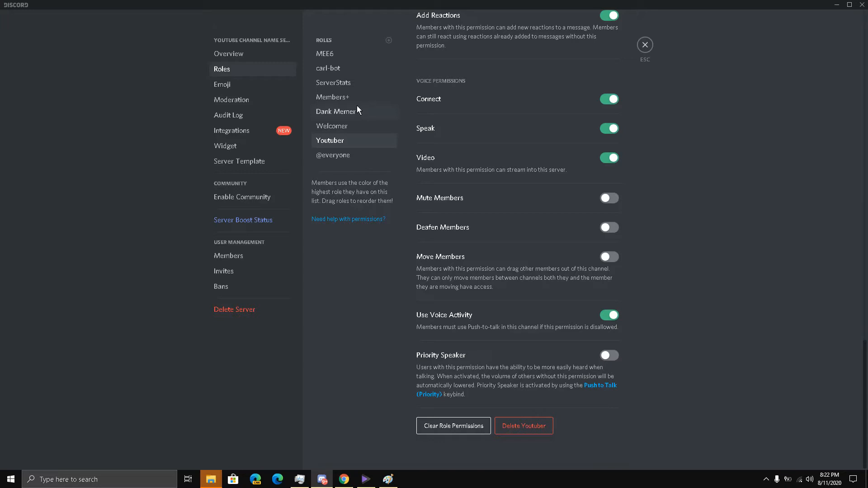
# - Create a second role and name it Twitch Streamer
pyautogui.click(389, 43)
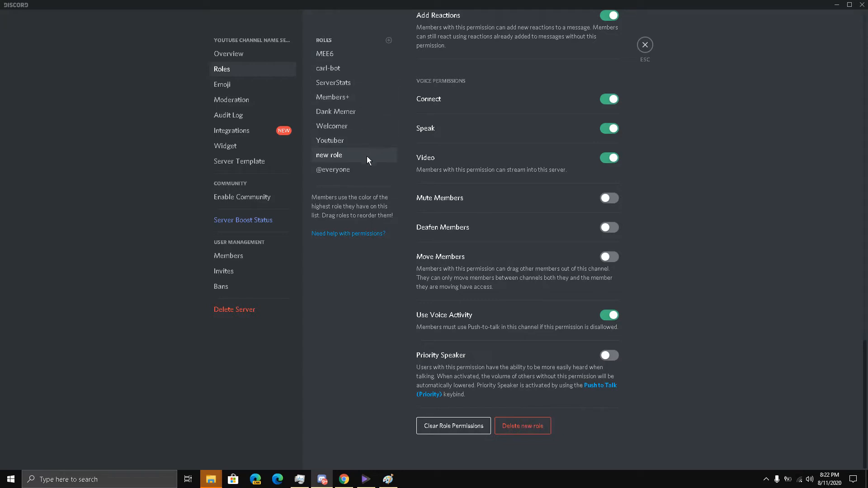
pyautogui.scroll(20, 560, 169)
pyautogui.scroll(5, 559, 169)
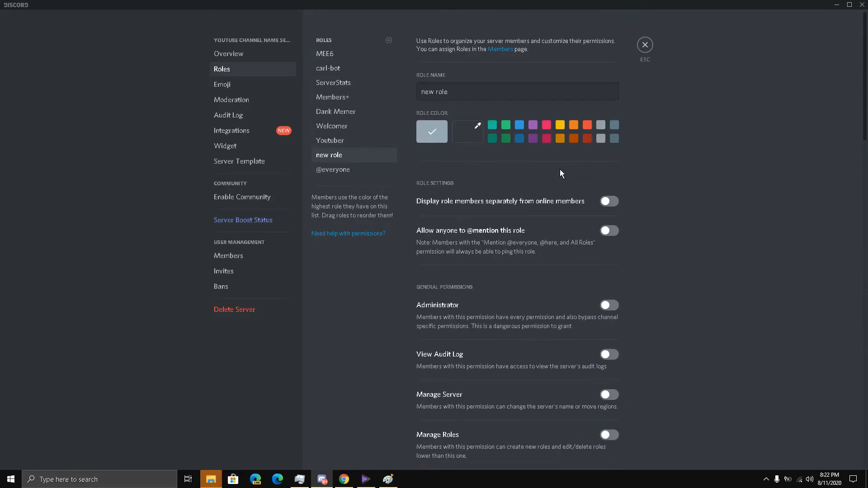
pyautogui.doubleClick(554, 94)
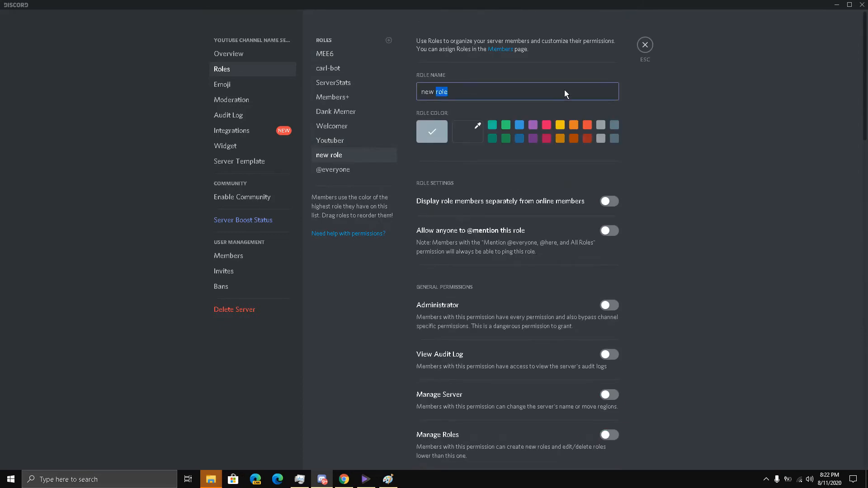
pyautogui.press('BackSpace')
pyautogui.press('BackSpace')
pyautogui.press('BackSpace')
pyautogui.press('BackSpace')
pyautogui.press('BackSpace')
pyautogui.write('Twithc')
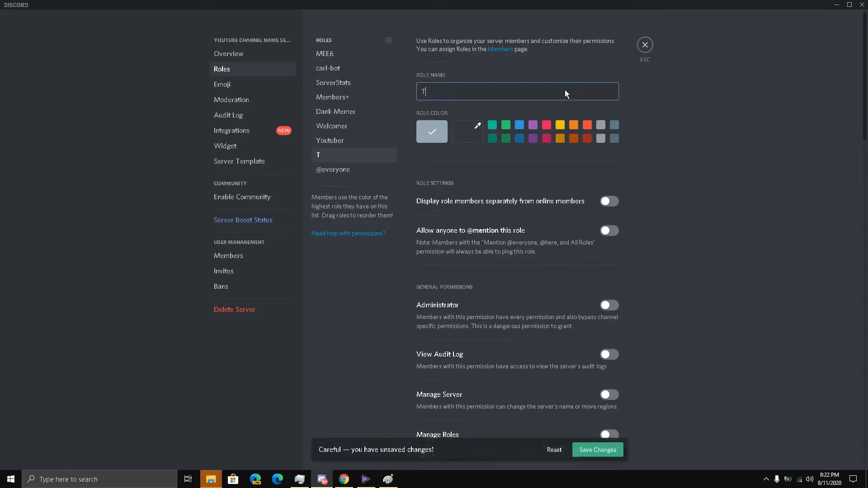
pyautogui.press('BackSpace')
pyautogui.press('BackSpace')
pyautogui.write('ch Streamer')
# - Set the role color of Twitch Streamer to light purple and of Youtuber to dark red
pyautogui.click(535, 127)
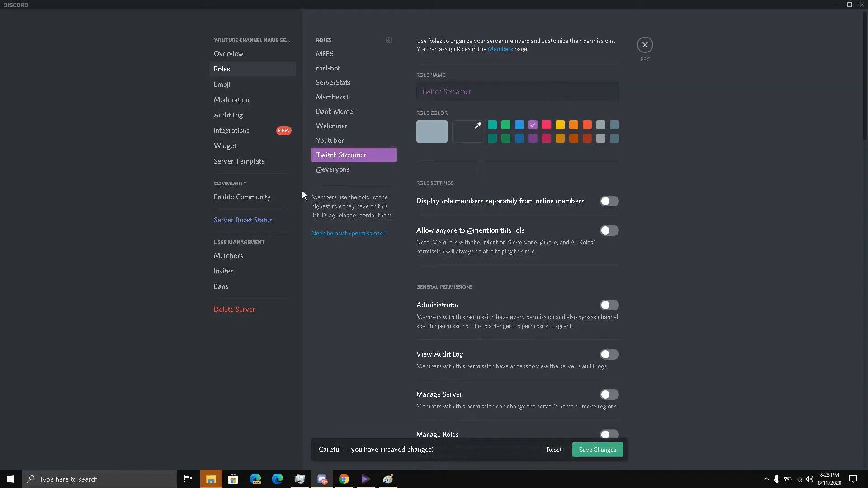
pyautogui.click(323, 144)
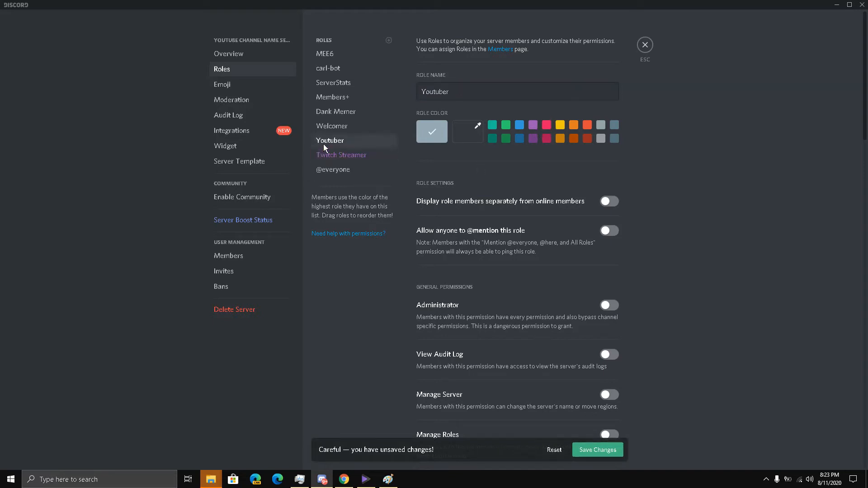
pyautogui.click(586, 138)
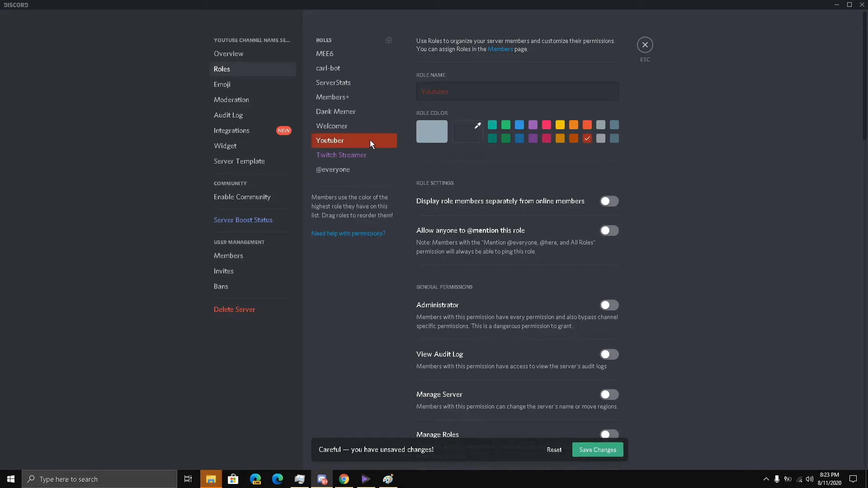
# - Review the Twitch Streamer role's permissions and save the role changes
pyautogui.click(375, 157)
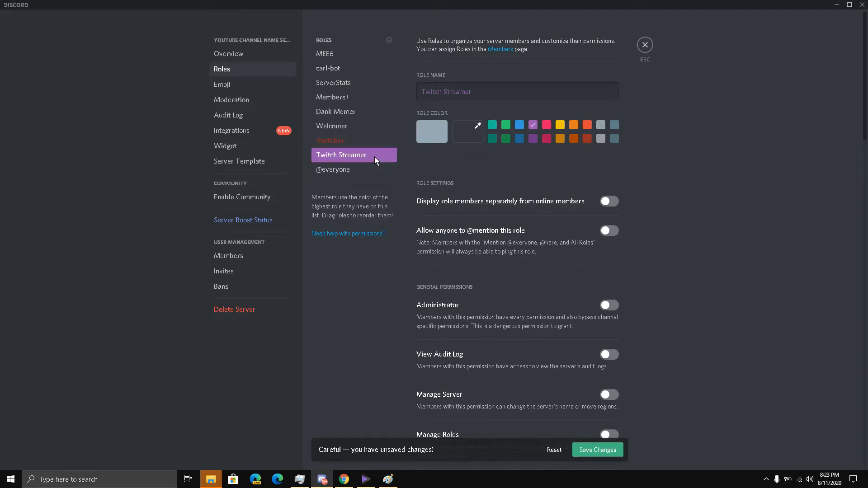
pyautogui.scroll(-13, 479, 265)
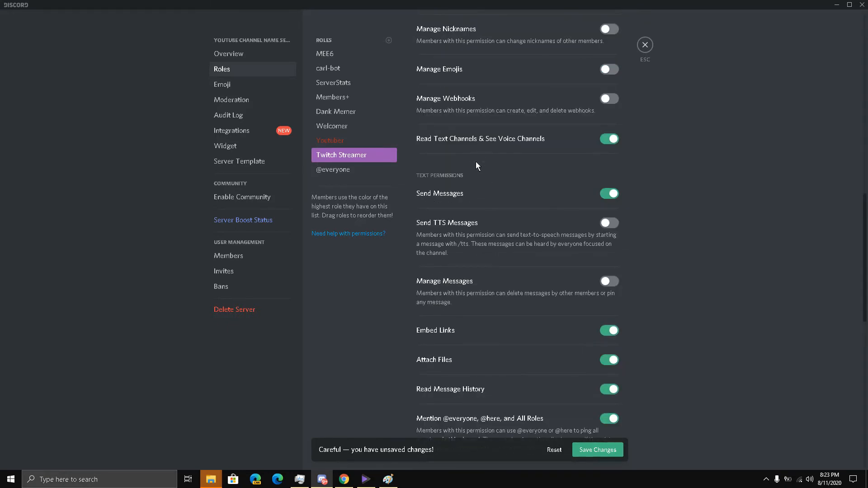
pyautogui.scroll(-4, 474, 217)
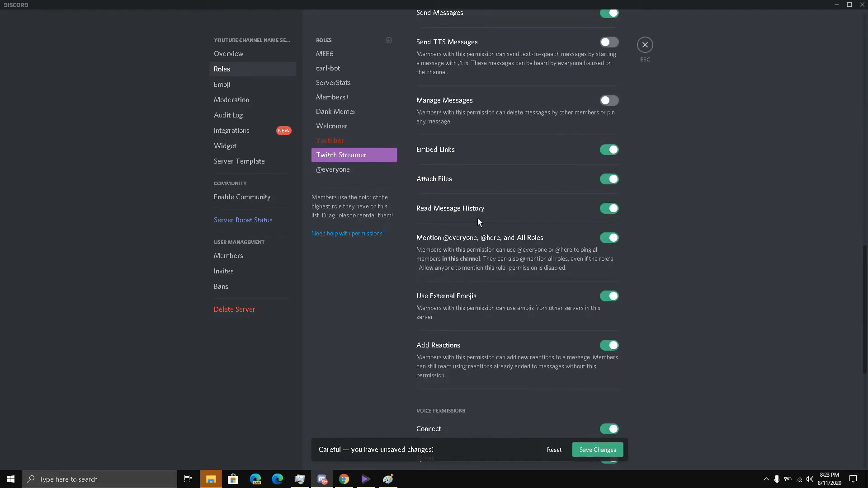
pyautogui.scroll(-4, 478, 218)
pyautogui.scroll(-3, 477, 217)
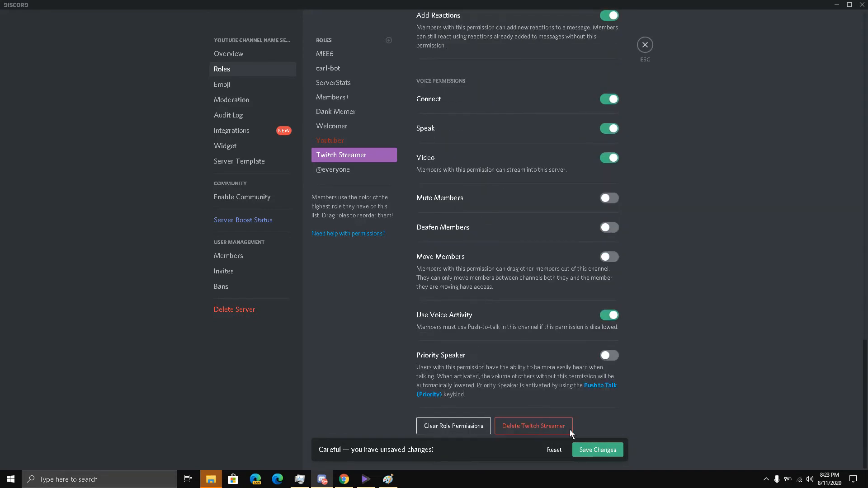
pyautogui.click(603, 453)
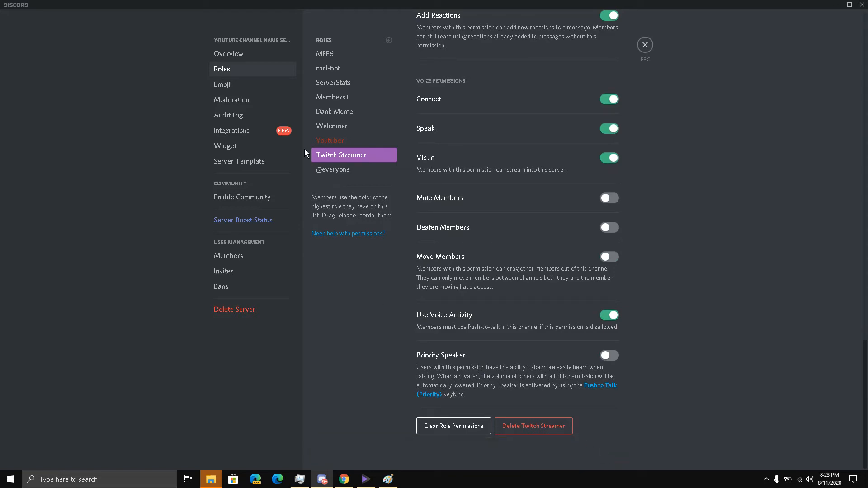
# - Create a third role and name it Moderator
pyautogui.click(388, 40)
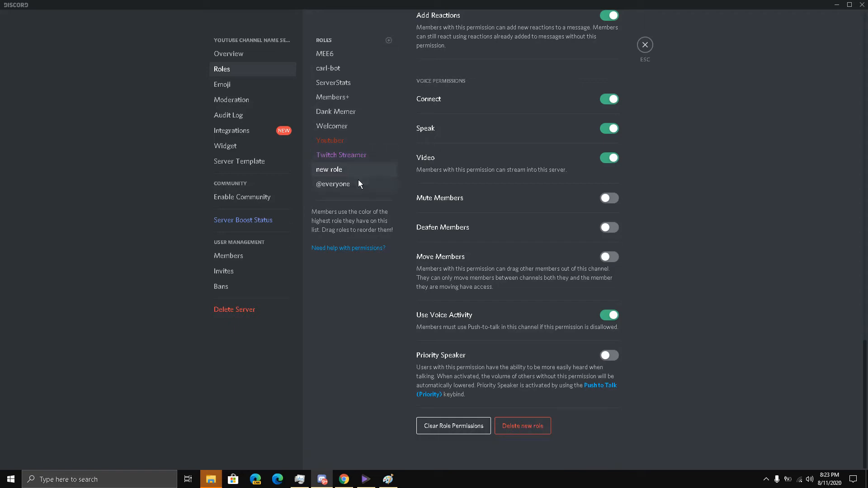
pyautogui.scroll(15, 547, 161)
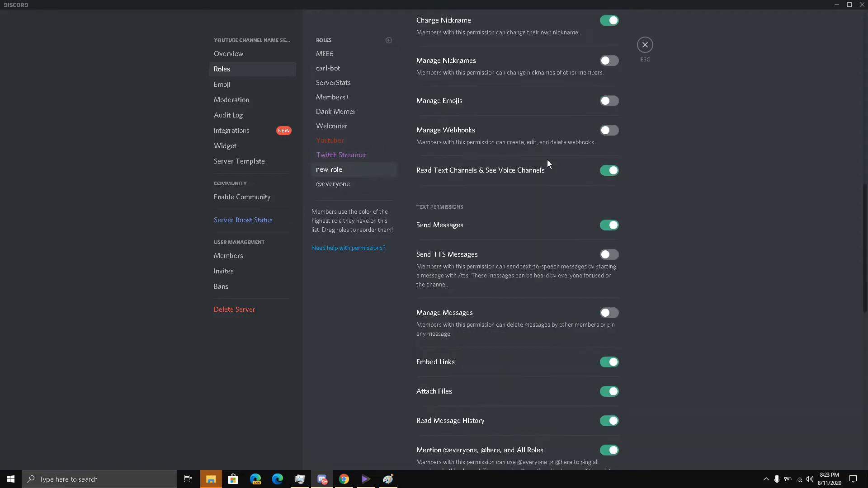
pyautogui.scroll(4, 546, 160)
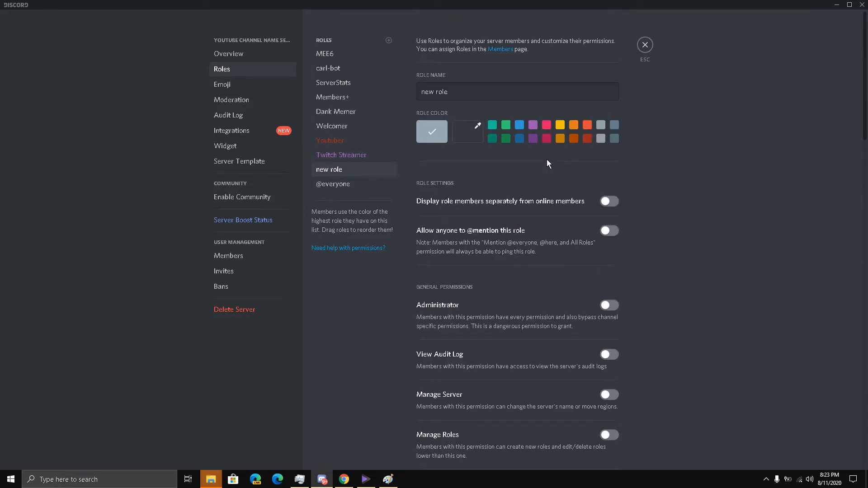
pyautogui.doubleClick(502, 96)
pyautogui.press('BackSpace')
pyautogui.press('BackSpace')
pyautogui.press('BackSpace')
pyautogui.press('BackSpace')
pyautogui.press('BackSpace')
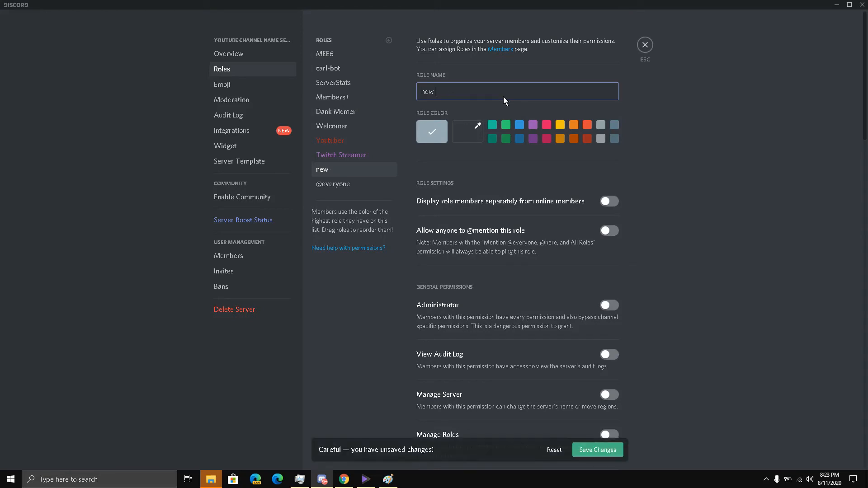
pyautogui.write('Modet')
pyautogui.press('BackSpace')
pyautogui.write('rator')
# - Enable the Manage Roles, Manage Channels, Kick Members, Ban Members and Manage Nicknames permissions for the Moderator role
pyautogui.scroll(-3, 507, 211)
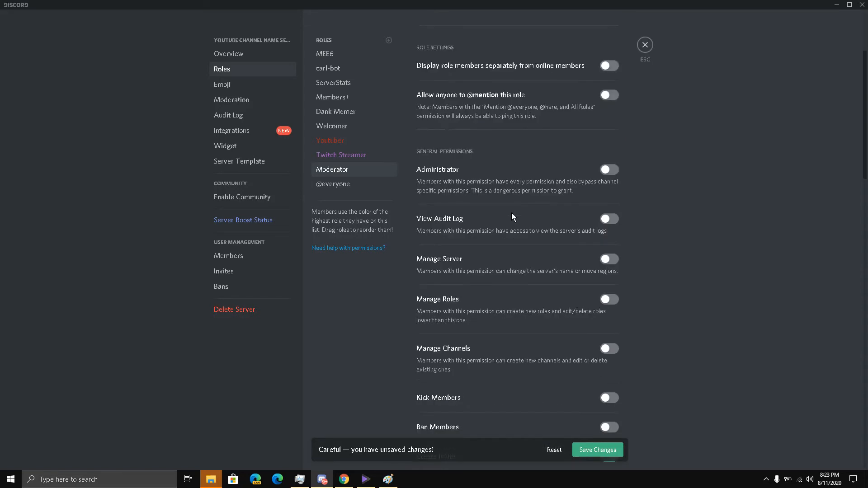
pyautogui.scroll(-3, 517, 209)
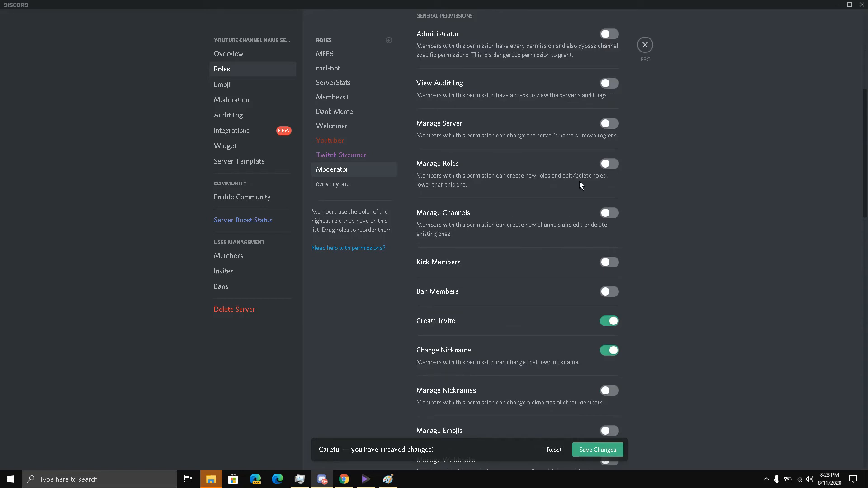
pyautogui.click(606, 167)
pyautogui.click(607, 213)
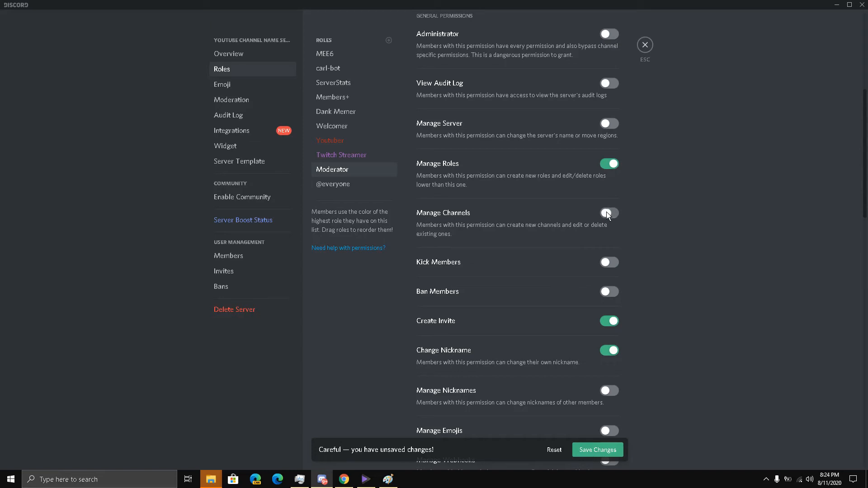
pyautogui.click(608, 265)
pyautogui.click(608, 291)
pyautogui.scroll(-2, 524, 319)
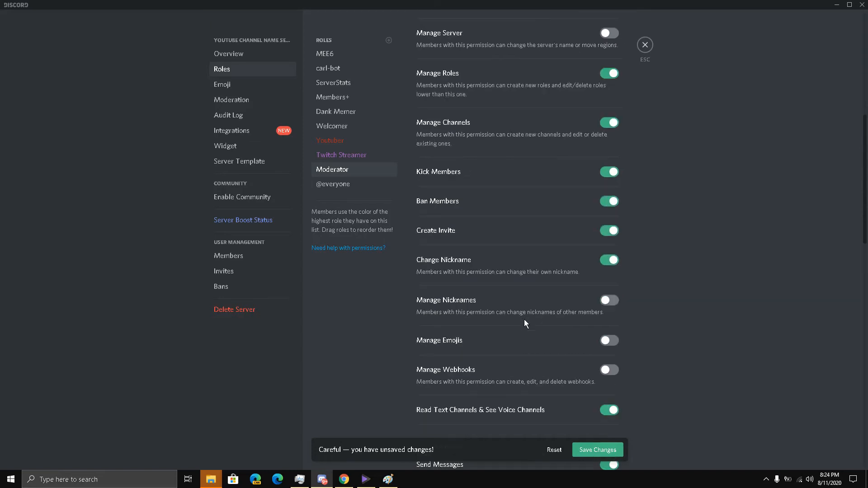
pyautogui.scroll(-2, 524, 319)
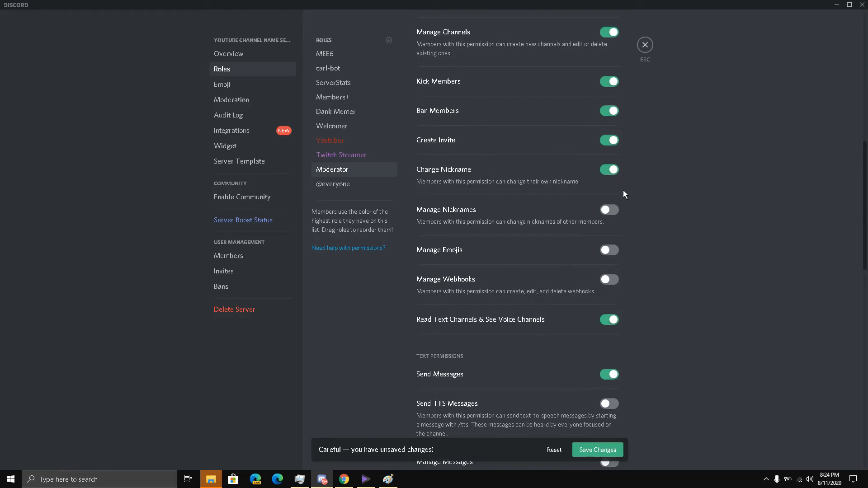
pyautogui.click(611, 213)
# - Review the Moderator role's text and voice permissions, save the role changes and close the server settings
pyautogui.scroll(-8, 558, 299)
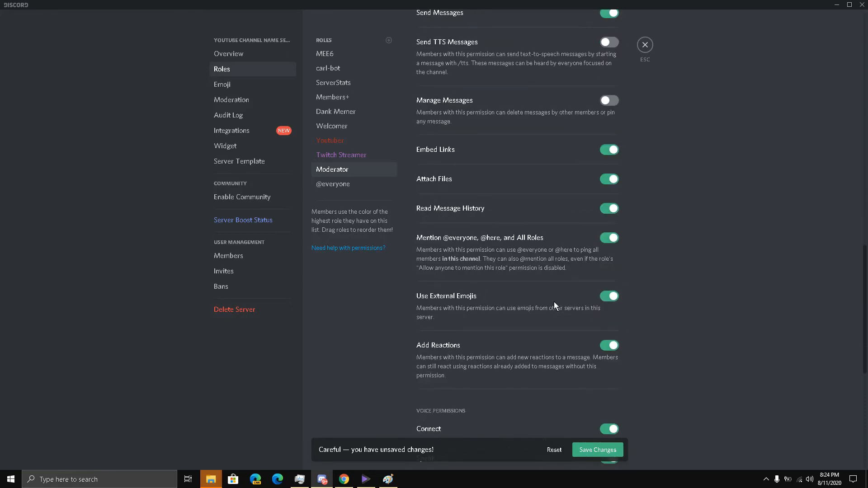
pyautogui.scroll(2, 555, 305)
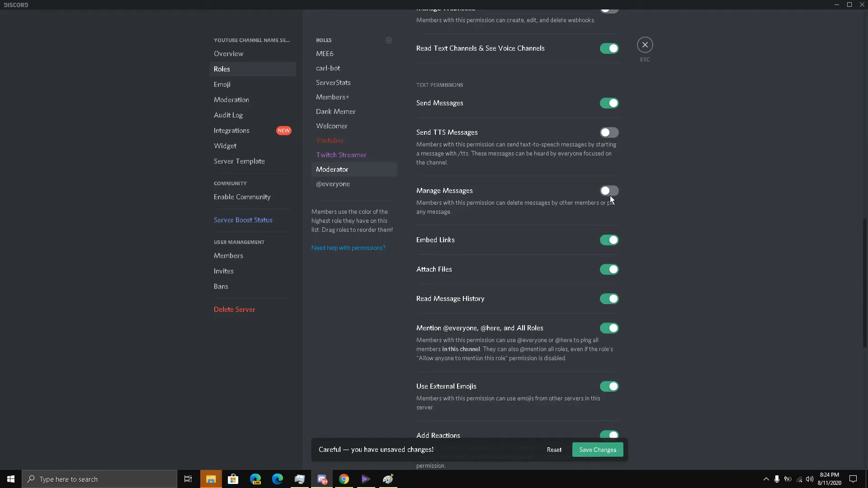
pyautogui.scroll(-9, 536, 253)
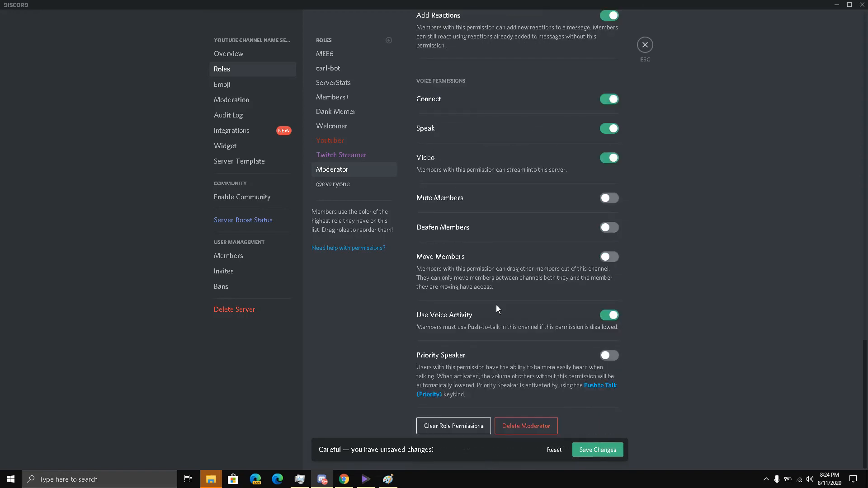
pyautogui.click(583, 453)
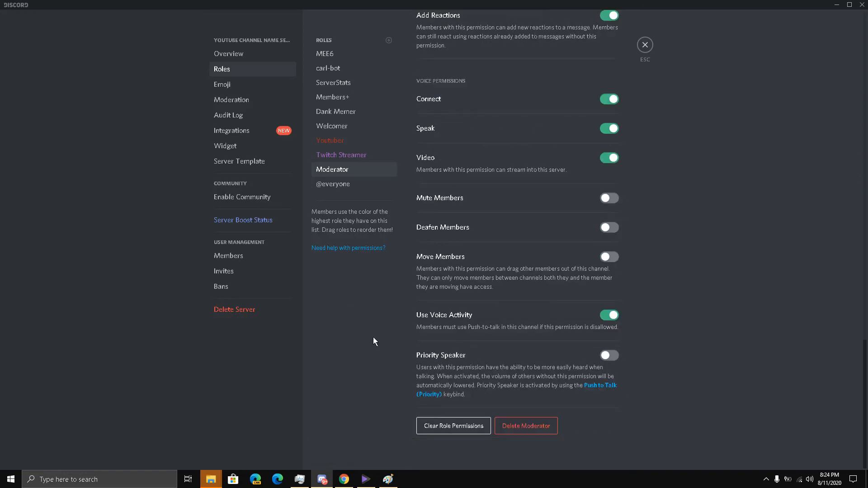
pyautogui.click(645, 45)
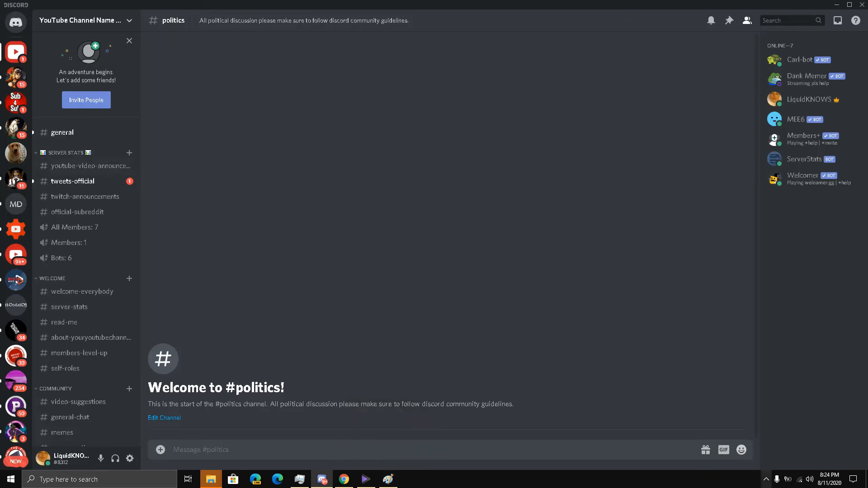
pyautogui.click(766, 479)
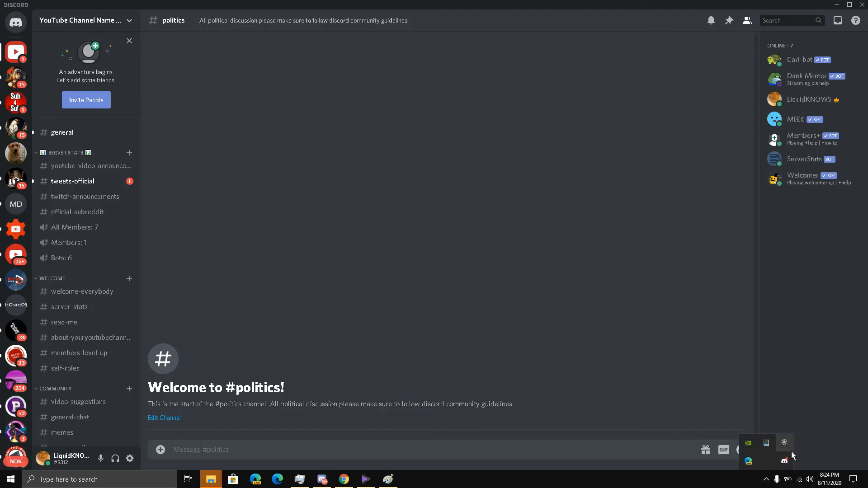
pyautogui.click(784, 442)
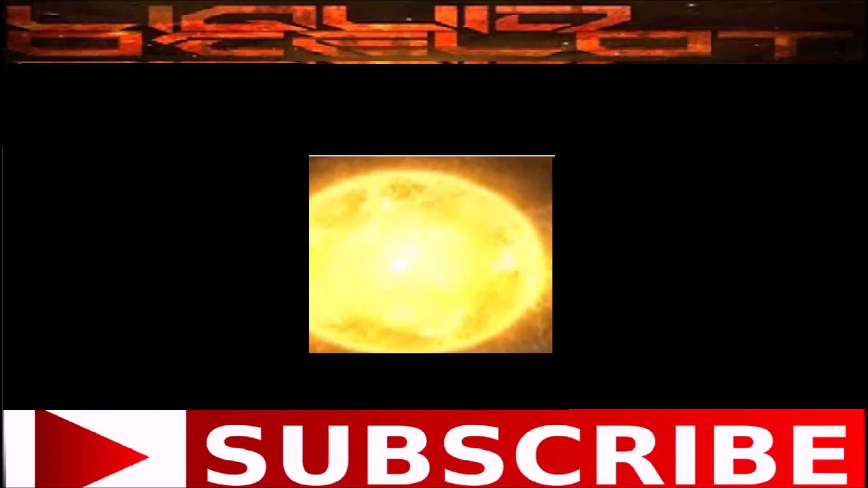